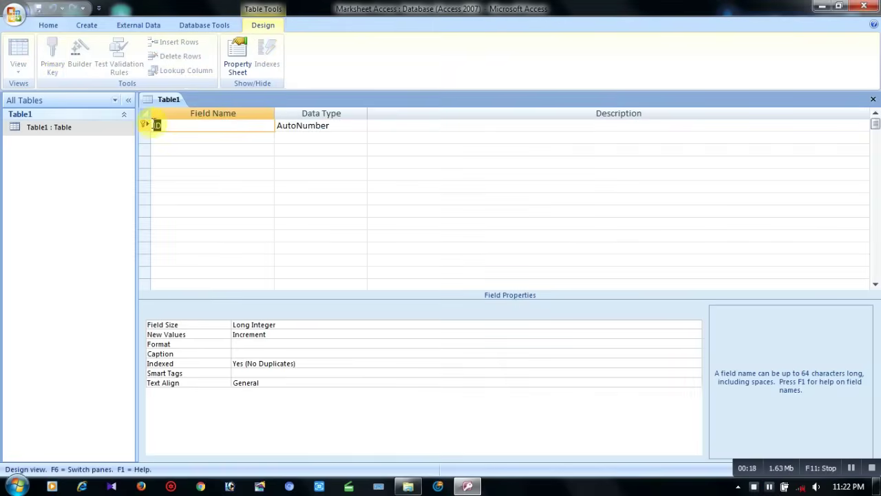
Remove the ID primary key and make Sl No a Text field set as primary key
right_click(154, 125)
left_click(172, 128)
type("Sl No")
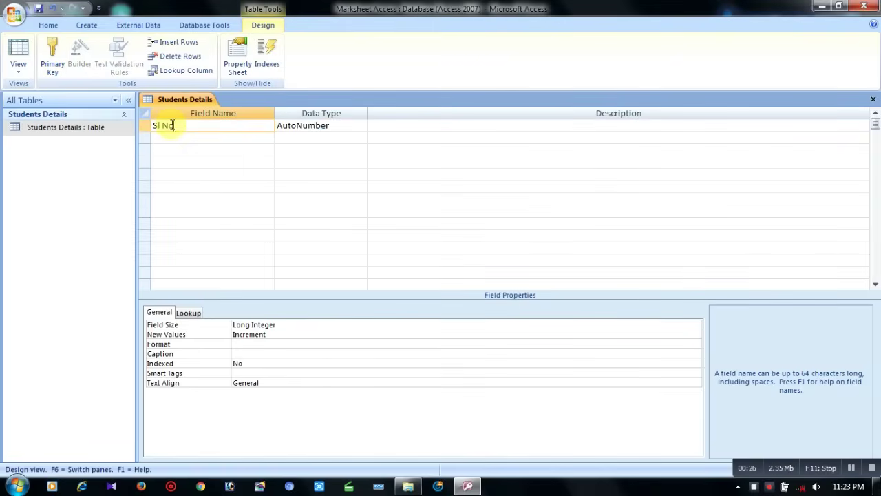
key("Tab")
type("n")
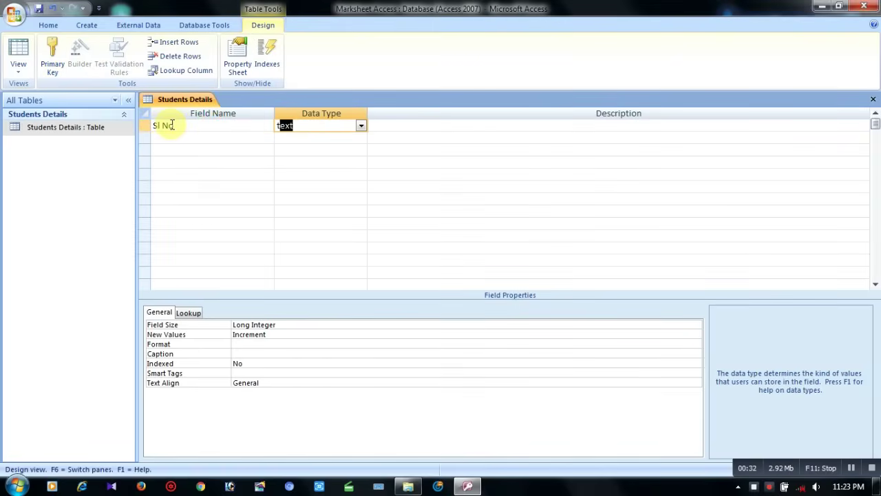
left_click(186, 135)
right_click(153, 125)
left_click(176, 133)
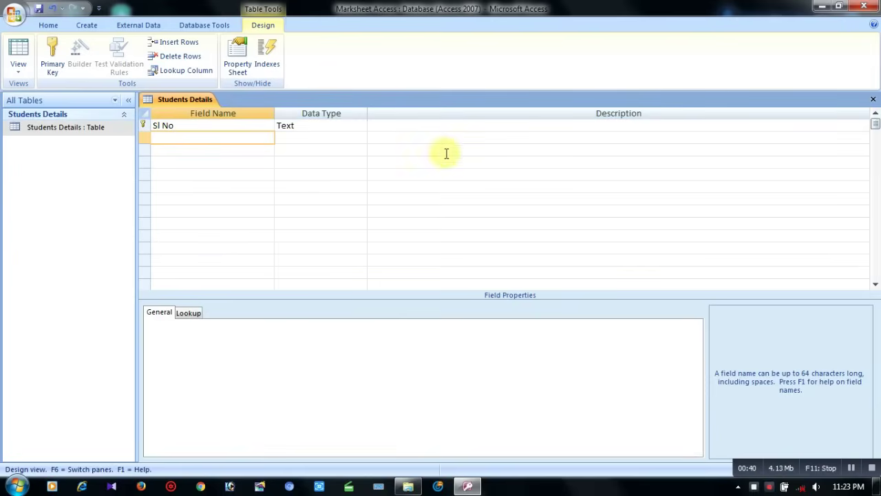
Add the Date and 'This is to certify that' fields, dismissing the reserved-word warning
type("Date")
key("Tab")
left_click(393, 286)
left_click(171, 151)
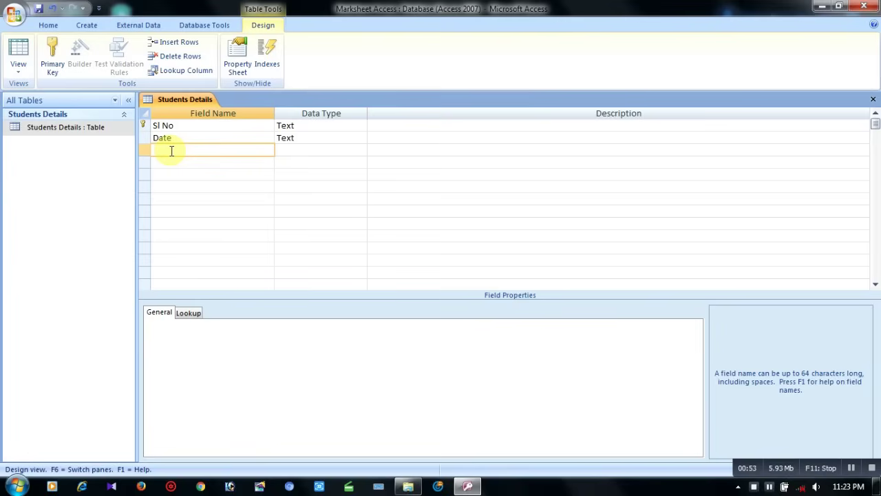
type("This is to certifythat")
key("Tab")
key("Tab")
key("Tab")
key("Tab")
Add Father's Name, Mother's Name, Roll, No as Number, and School fields
key("Tab")
key("Tab")
type("Mothe")
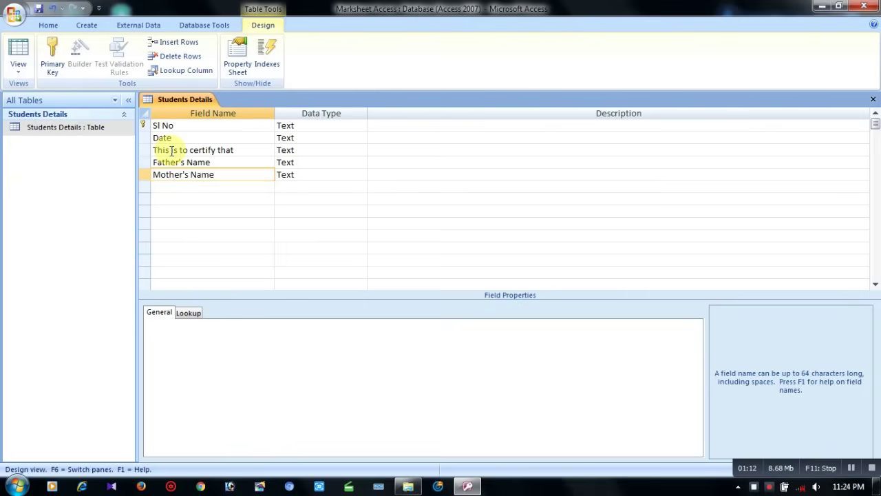
type("Roll")
key("Tab")
key("Tab")
key("Tab")
key("Tab")
type("n")
key("Tab")
key("Tab")
type("chool")
key("Tab")
key("Tab")
key("Tab")
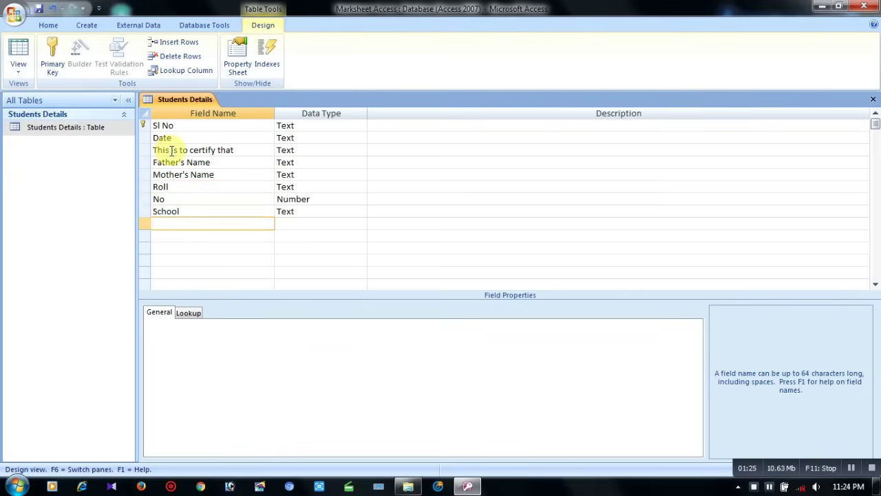
Save Students Details, then create a new blank table saved as Marks Details
left_click(873, 99)
left_click(392, 276)
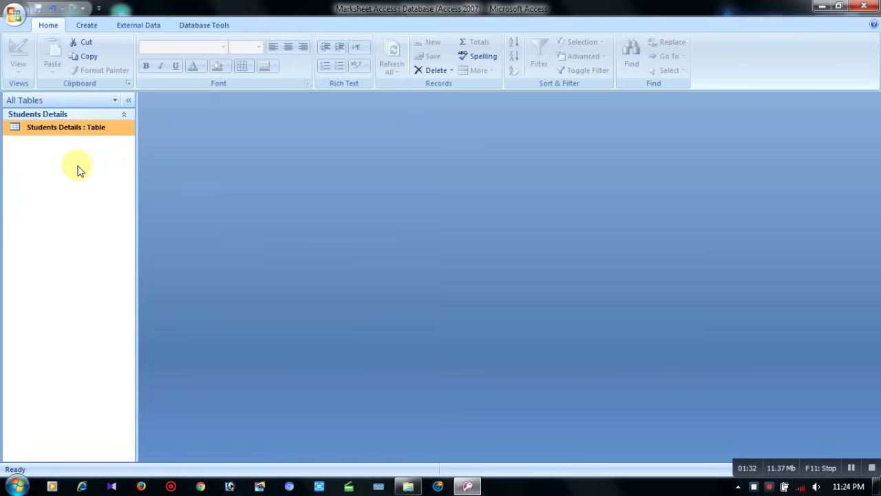
left_click(87, 25)
left_click(18, 60)
right_click(67, 157)
left_click(84, 177)
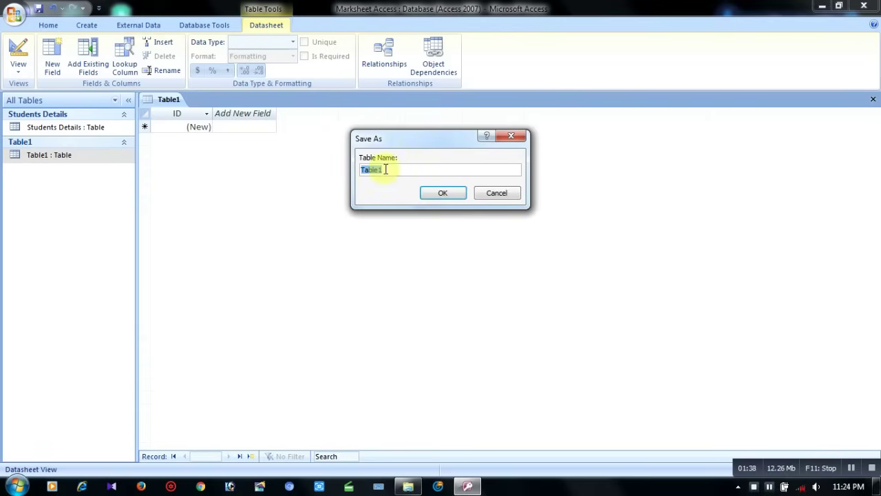
type("s Detail")
key("Return")
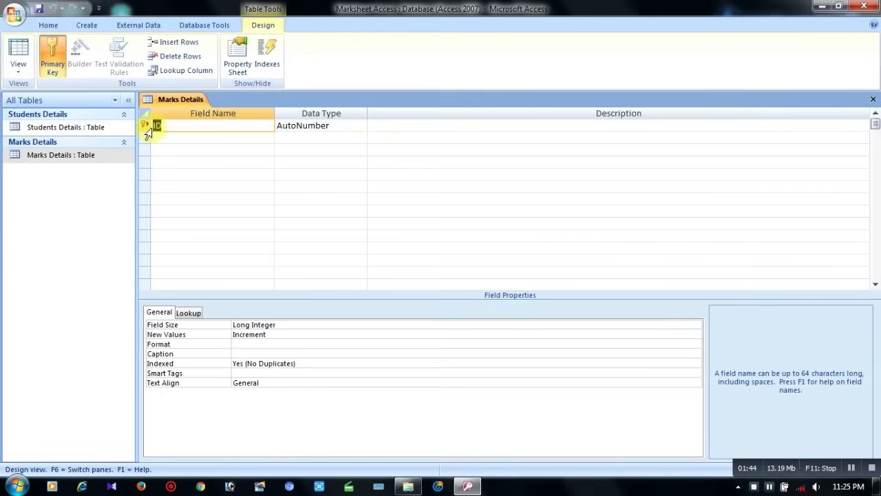
Open Marks Details in design view and add Sl No. as a Text field
right_click(81, 127)
left_click(92, 145)
double_click(62, 155)
type("l No.")
key("Tab")
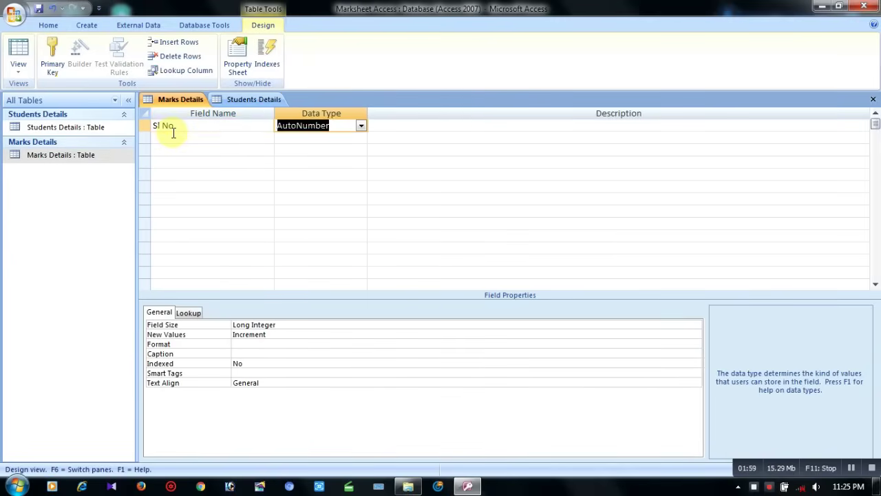
type("t")
left_click(173, 136)
type("Assamese")
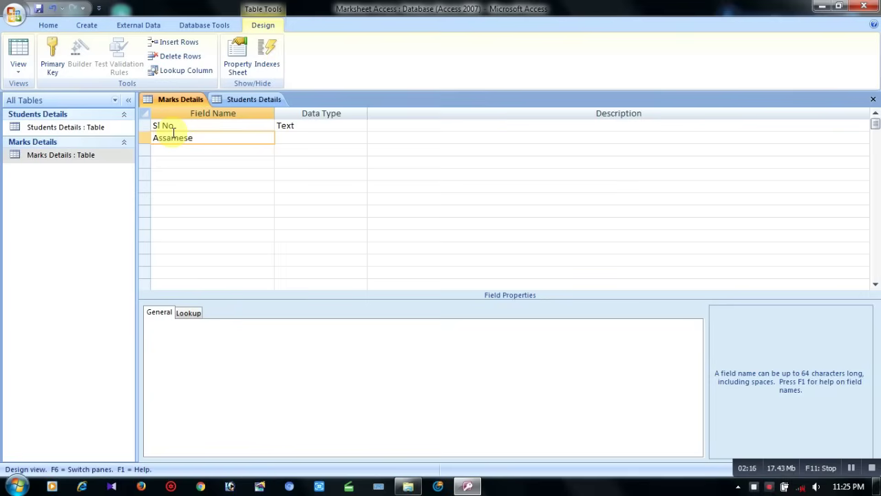
Add Assamese, English and General Mathmatics as Number fields
key("Tab")
key("Tab")
key("Tab")
type("E")
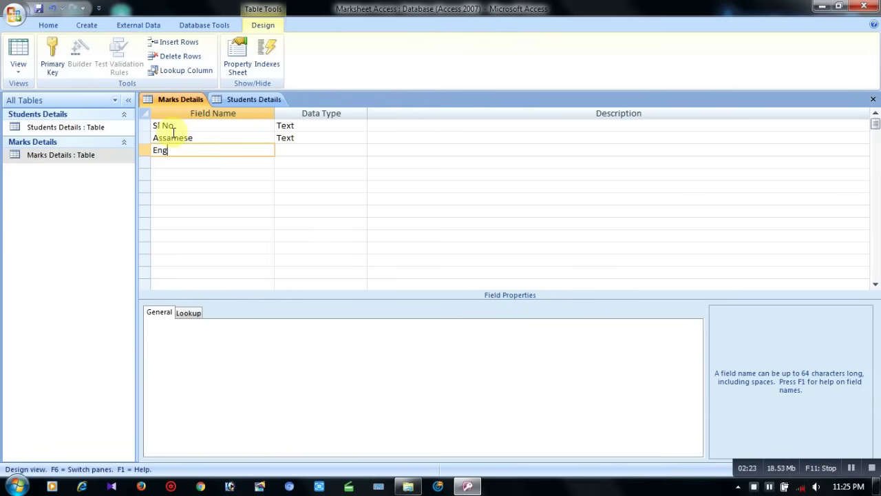
key("Tab")
key("Up")
type("n")
key("Down")
type("n")
key("Tab")
key("Tab")
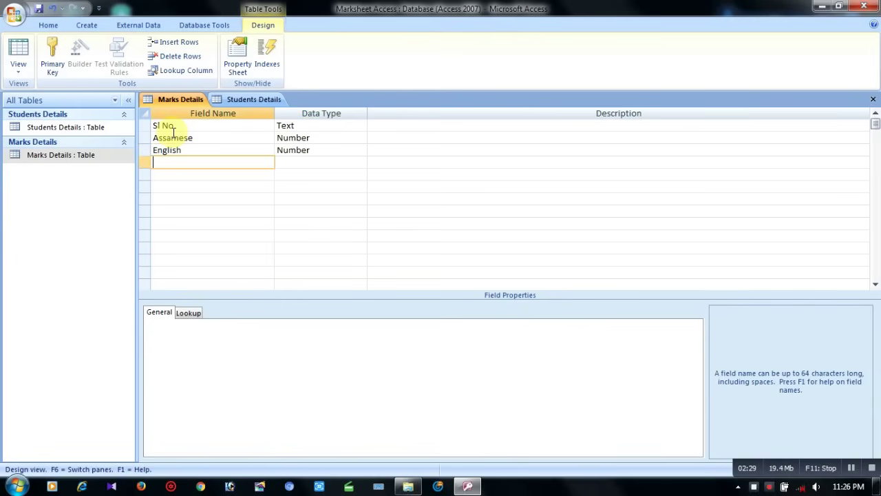
type("General Mathmatics")
key("Tab")
type("n")
key("Tab")
key("Tab")
type("General Science")
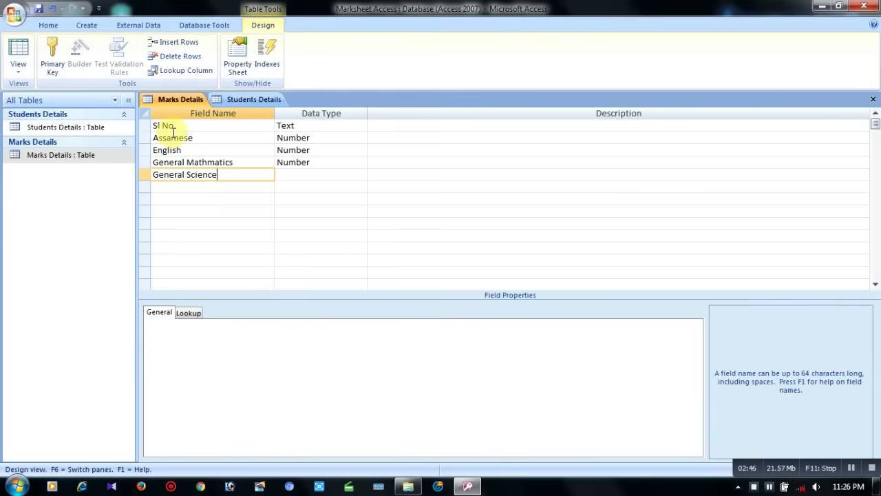
Add General Science, Social Studies and an elective subject field, all as Number
key("Tab")
type("n")
key("Tab")
key("Tab")
type("Social Studies")
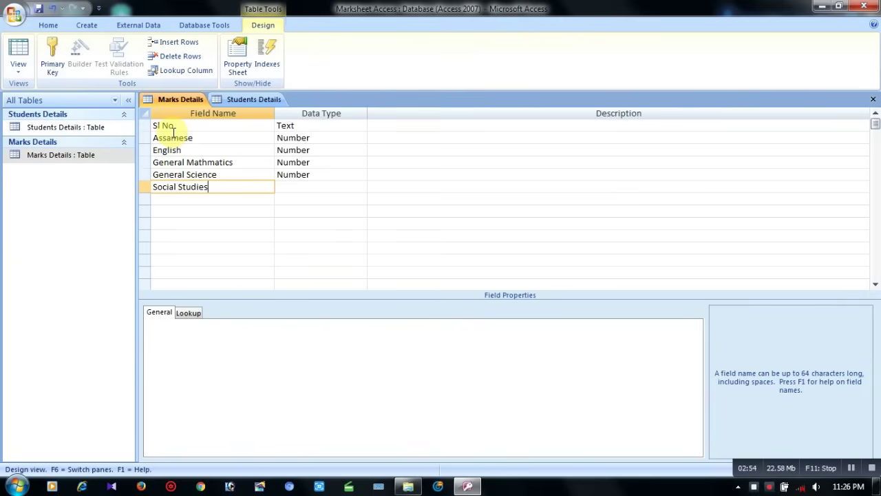
key("Tab")
type("n")
key("Tab")
key("Tab")
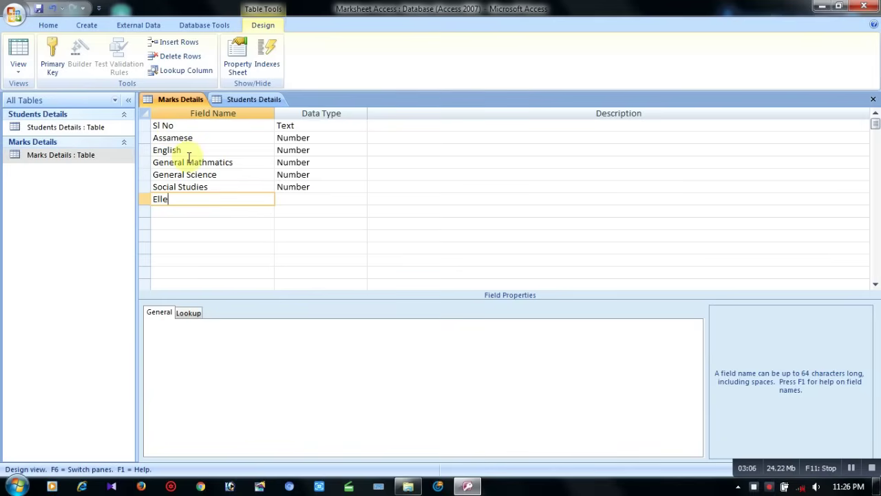
type("subject")
key("Tab")
type("n")
key("Tab")
key("Tab")
Extend the elective subject field name and add Marks Obtained as a Number field
left_click(220, 199)
type("(")
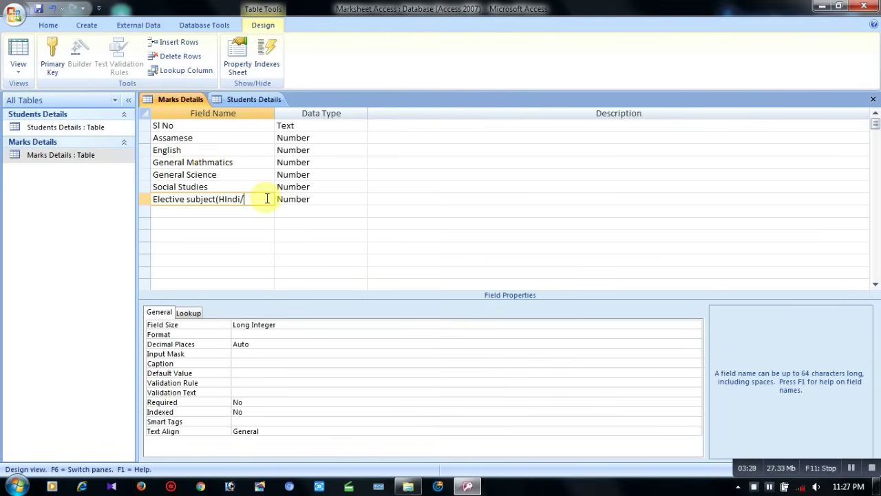
key("Down")
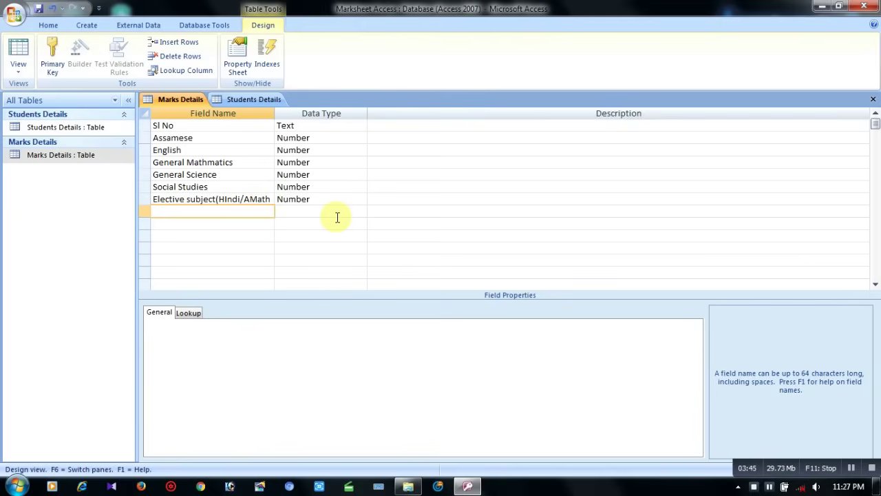
type("tained")
key("Tab")
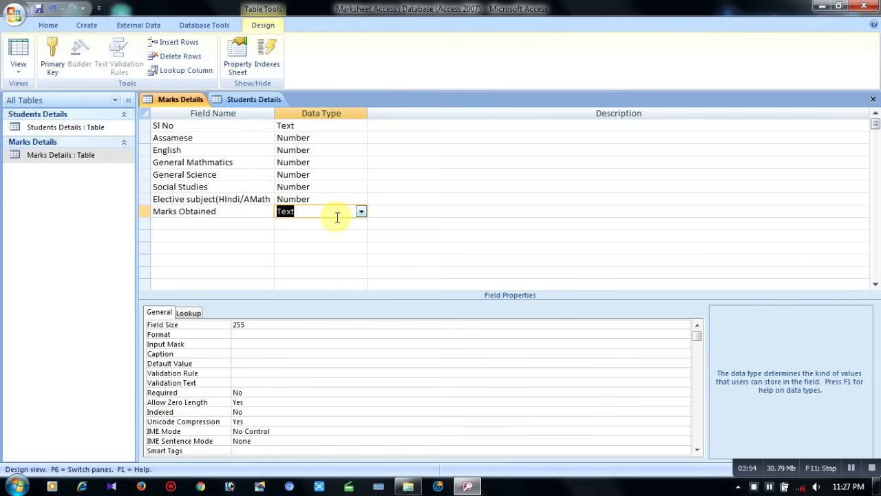
type("n")
key("Tab")
key("Tab")
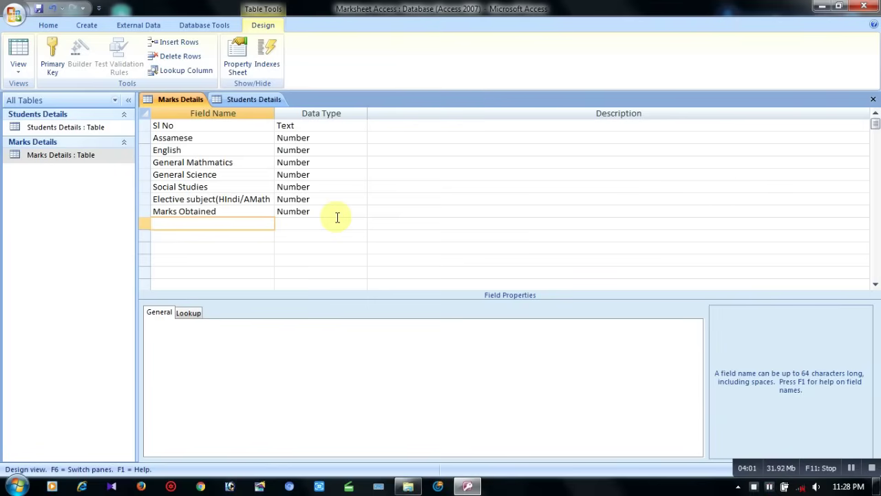
Add Grand Total and Percentage as Number and Division as Text, then close the design
type("Remarks")
key("Tab")
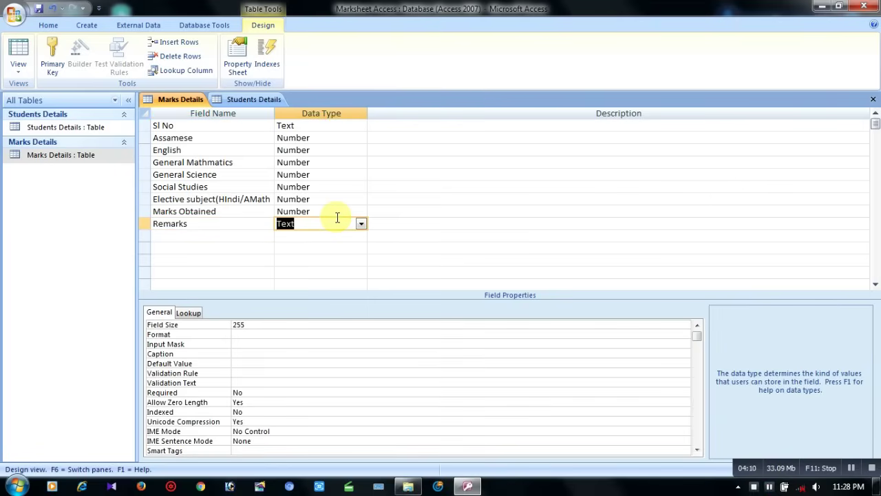
key("shift+Tab")
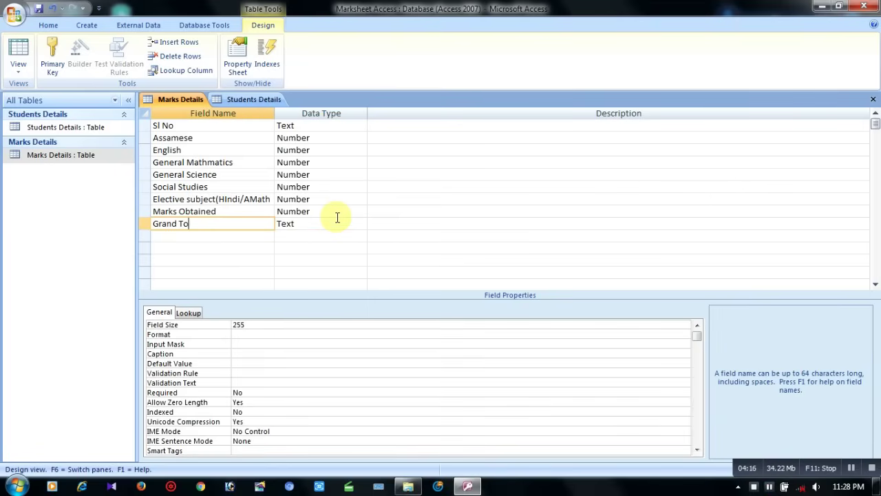
type("tal")
key("Tab")
key("Tab")
key("Tab")
type("centage")
key("Tab")
key("Tab")
key("Tab")
type("sion")
key("Tab")
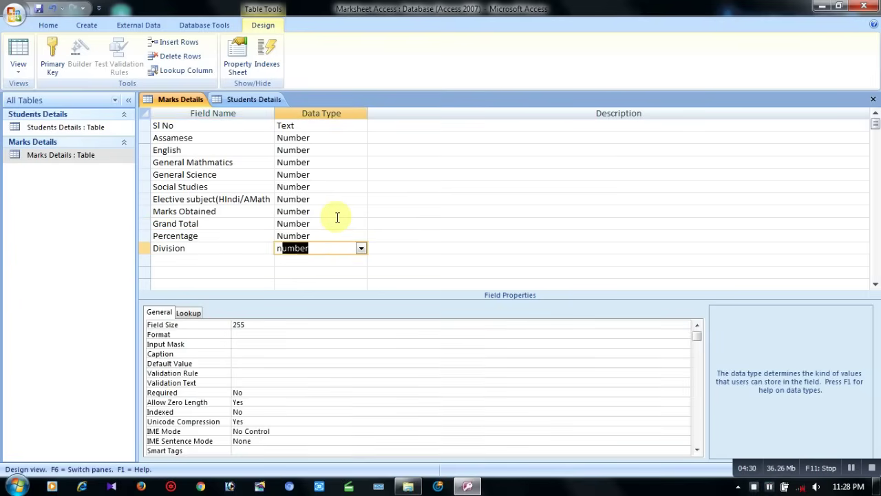
key("Down")
left_click(181, 259)
left_click(872, 99)
Save Marks Details and add both Students Details and Marks Details to the Relationships layout
left_click(373, 272)
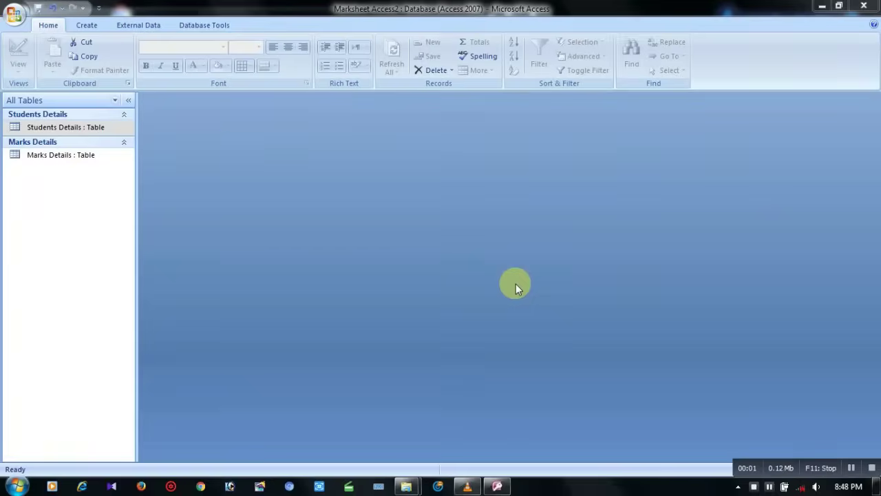
left_click(204, 25)
left_click(192, 48)
left_click(157, 59)
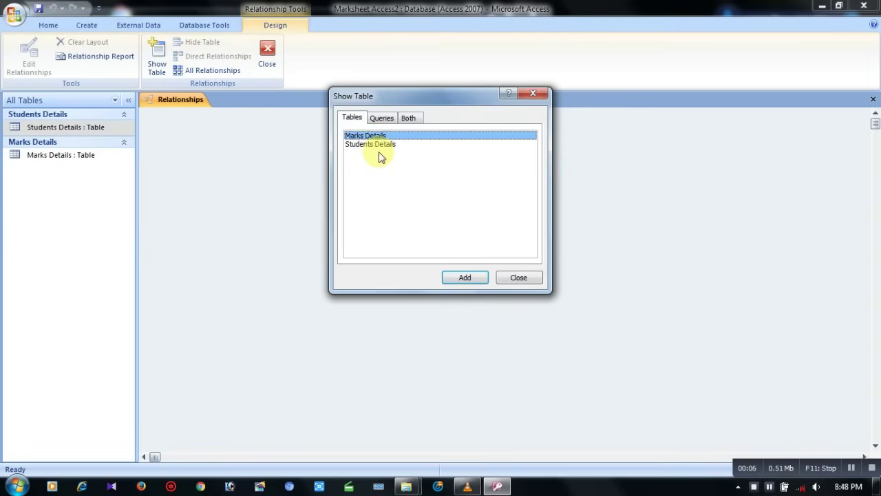
left_click(374, 145)
left_click(465, 276)
left_click(366, 135)
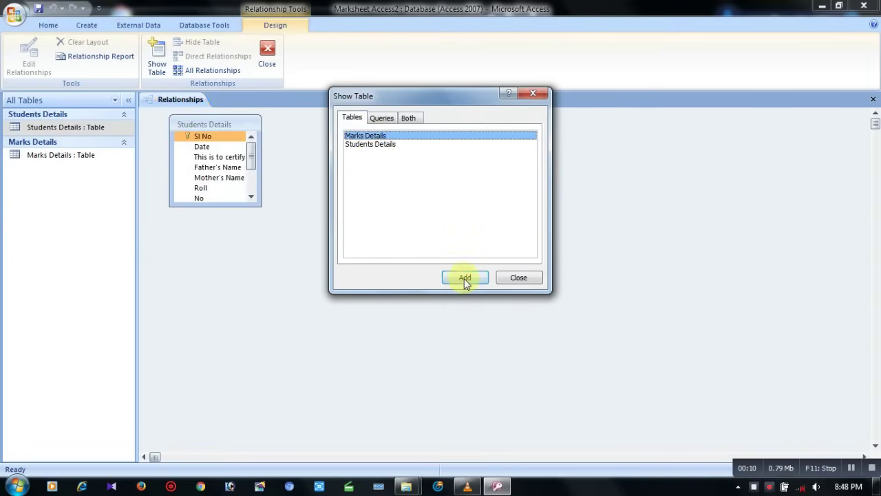
left_click(465, 277)
left_click(518, 276)
Link Sl No between the tables with referential integrity and cascade updates, then close the layout
left_click_drag(328, 119, 444, 198)
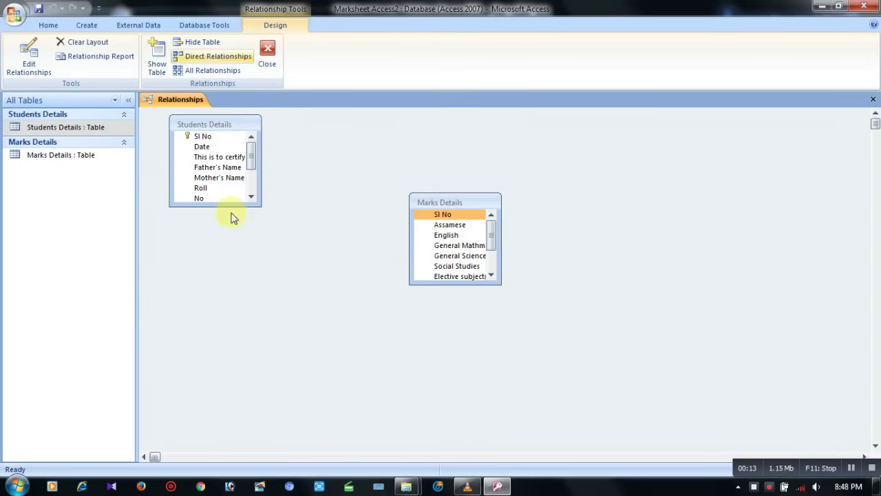
left_click_drag(208, 141, 440, 214)
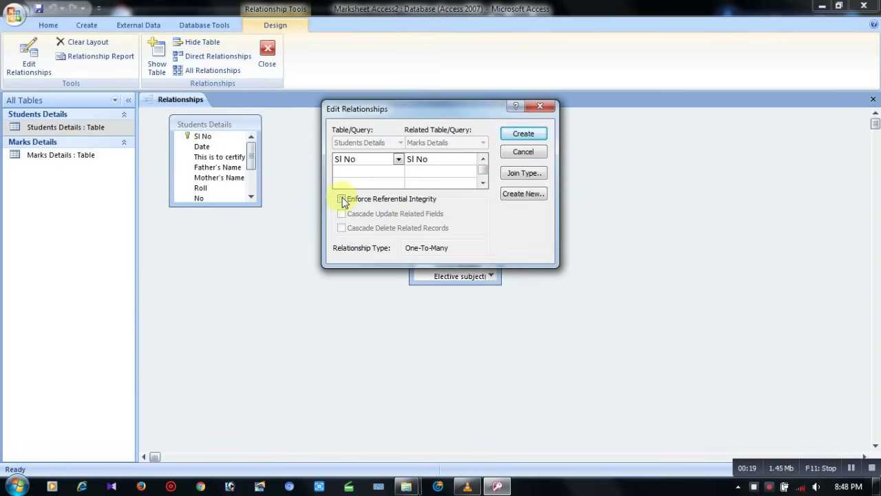
left_click(342, 199)
left_click(342, 213)
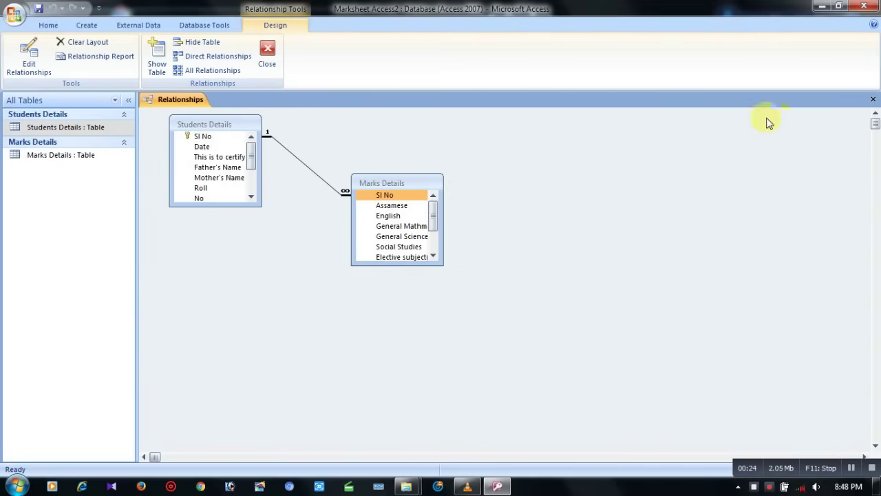
left_click(872, 102)
left_click(396, 277)
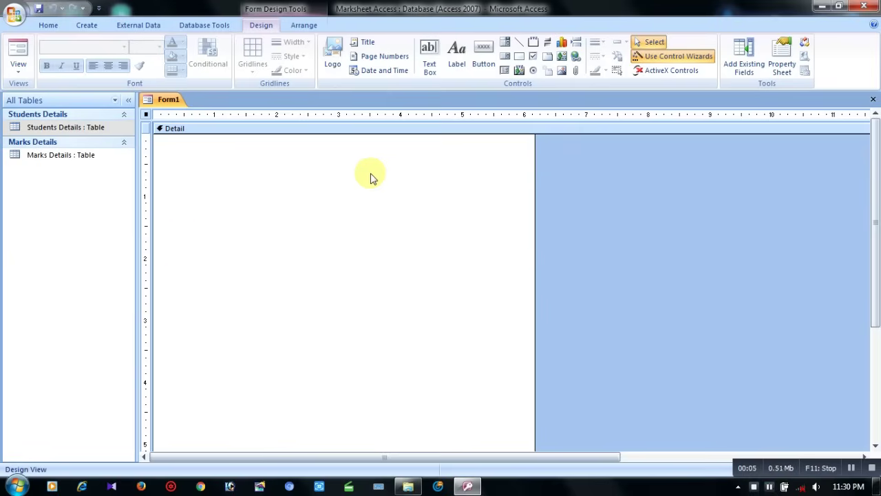
Show the Students Details fields in the Field List and add a title label at the form's top
left_click(744, 57)
left_click(704, 136)
left_click(672, 135)
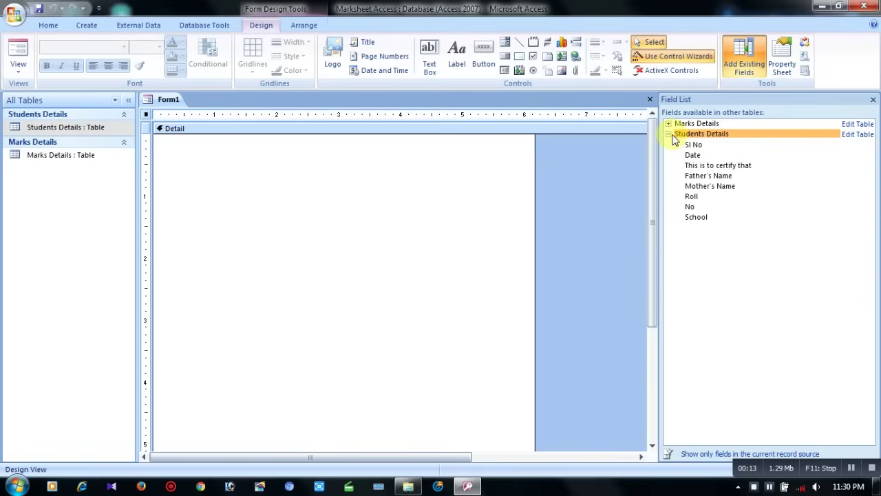
left_click(457, 55)
left_click_drag(251, 141, 471, 177)
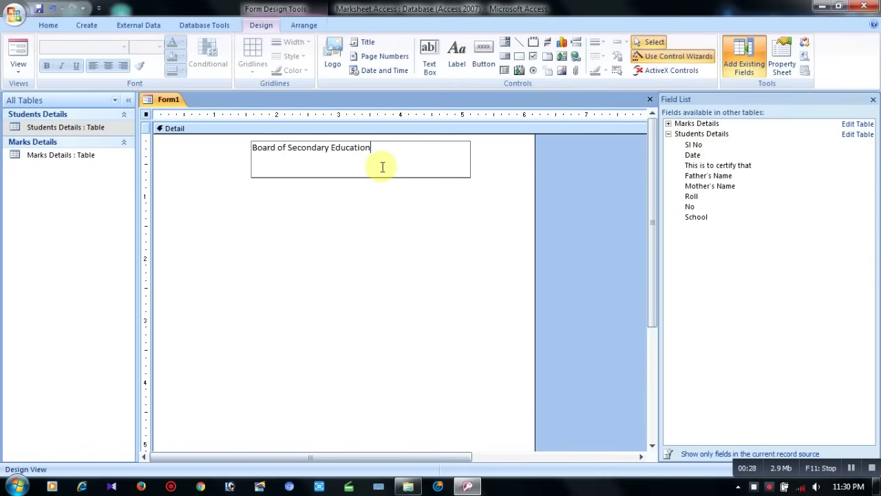
left_click(358, 214)
Set the title to Bernard MT Condensed 28, widen its box and centre the text
left_click(331, 167)
left_click(124, 46)
scroll(121, 78, "down", 5)
left_click(121, 78)
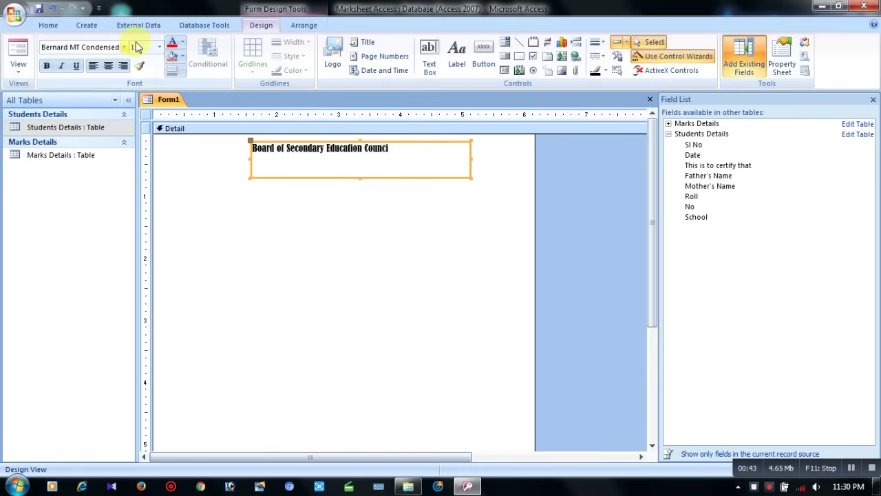
left_click(159, 47)
left_click(138, 190)
left_click_drag(251, 157, 192, 157)
left_click_drag(472, 160, 566, 160)
left_click(108, 65)
Add a centred, bold, underlined 18 pt MARKS-SHEET label below the title
left_click(456, 55)
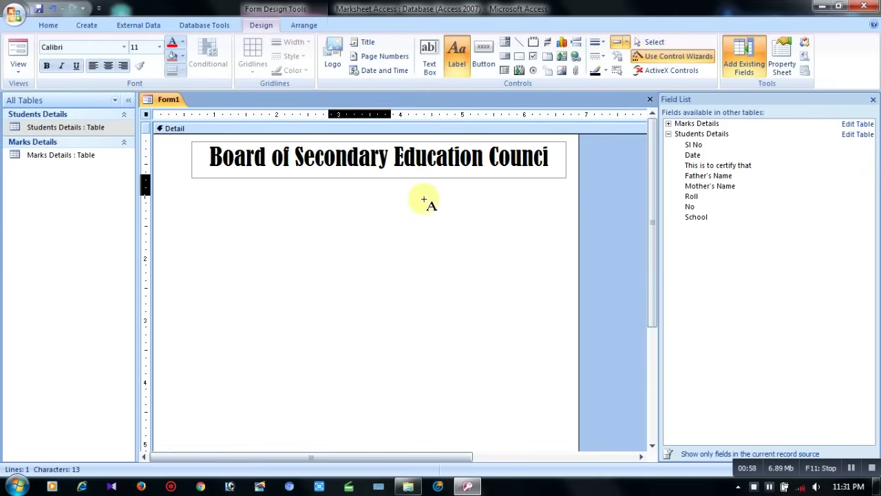
left_click_drag(329, 175, 426, 201)
type("M")
key("Return")
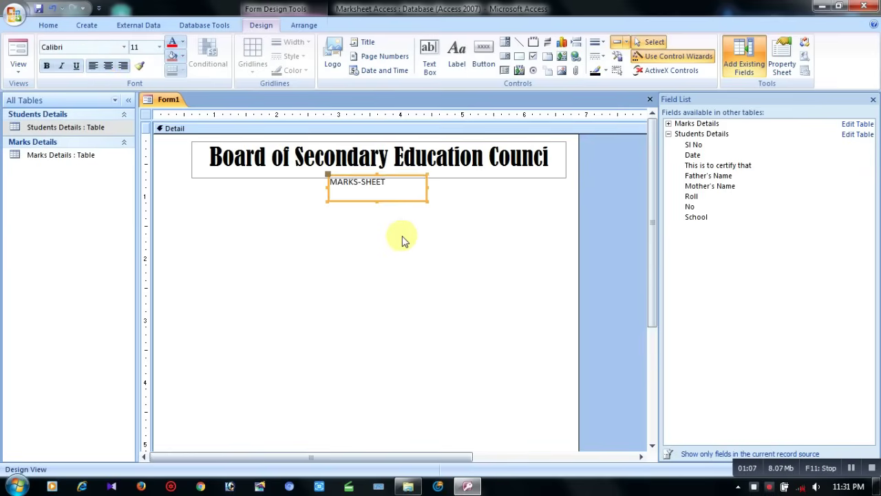
left_click(108, 65)
left_click(159, 47)
left_click(138, 144)
left_click(46, 66)
left_click(76, 66)
Colour the title text purple
left_click(295, 244)
left_click(288, 156)
left_click(182, 42)
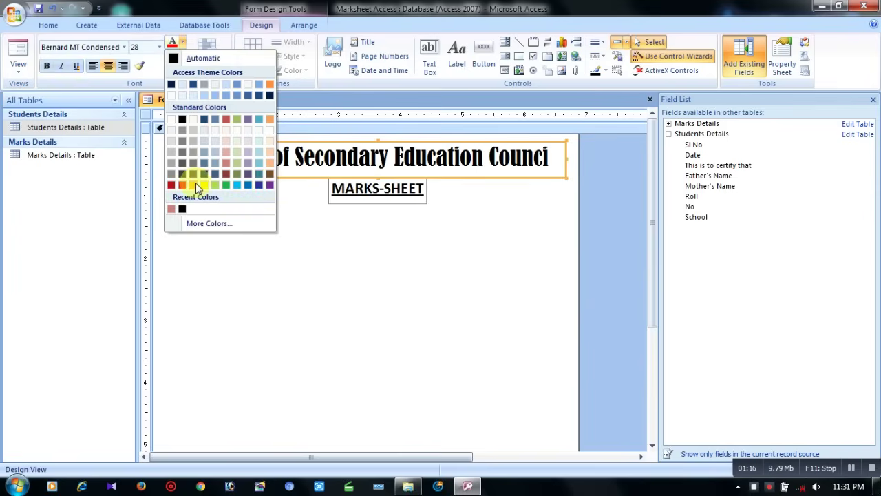
left_click(269, 185)
Change the MARKS-SHEET label wording to 'Student Data Entry'
left_click(360, 198)
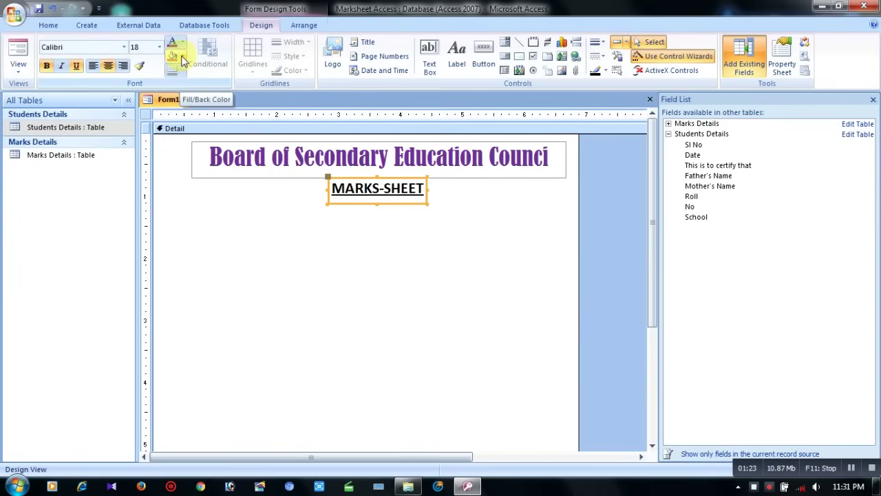
left_click_drag(422, 187, 314, 190)
key("Delete")
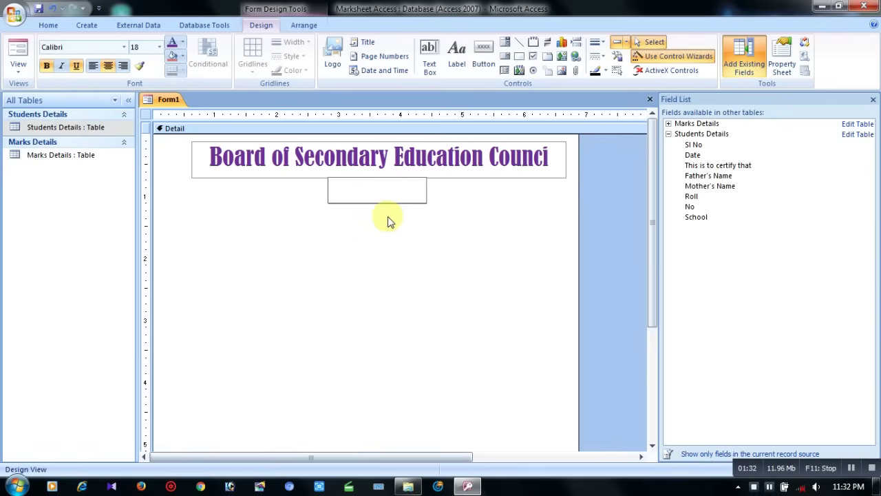
type("Student DataEntry")
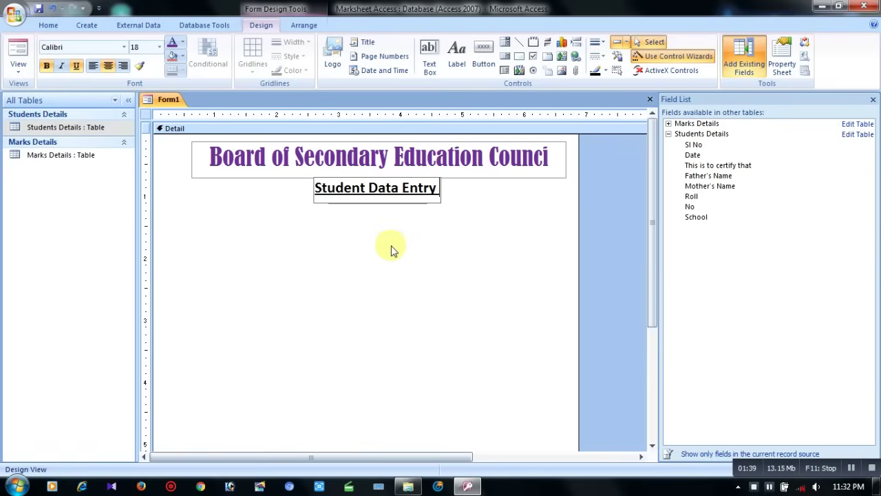
left_click(391, 244)
Add Sl No, Date, This is to certify that, Father's Name, Mother's Name, Roll, No and School to the form
double_click(693, 144)
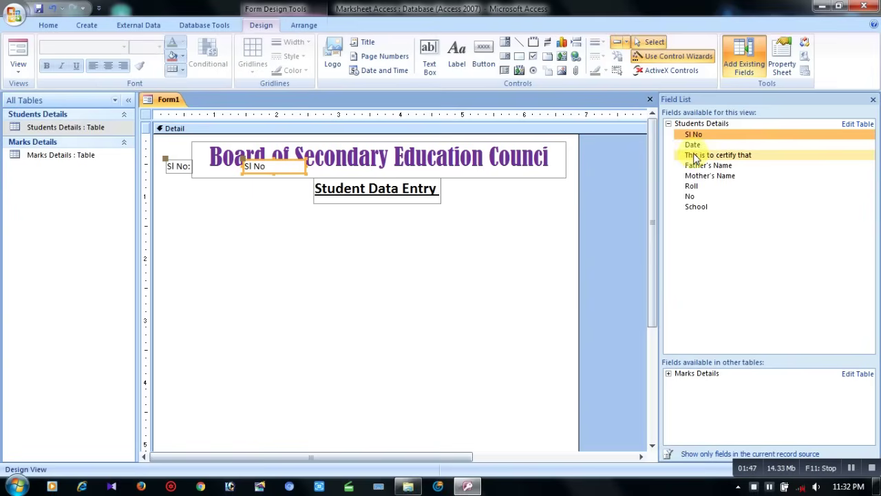
double_click(693, 145)
double_click(716, 155)
double_click(709, 165)
double_click(708, 176)
double_click(691, 186)
double_click(690, 196)
double_click(696, 207)
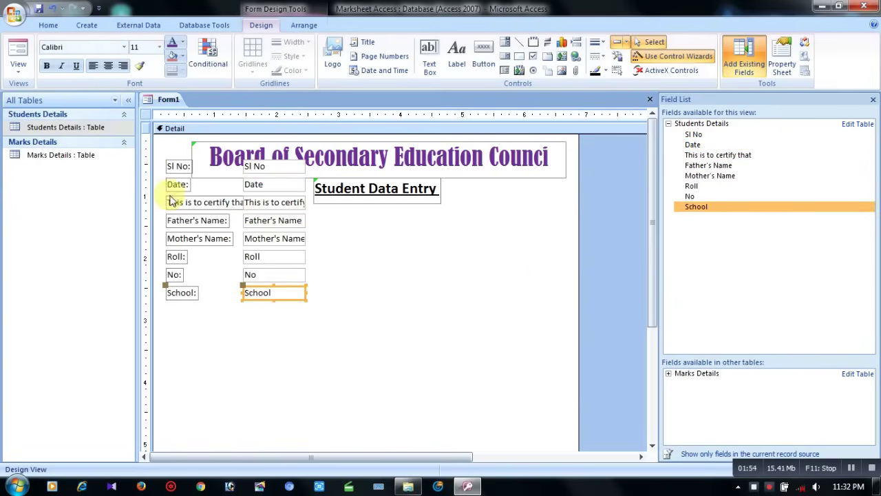
Move the field controls lower, placing Date beside the Student Data Entry heading and repositioning Sl No
left_click_drag(157, 162, 220, 296)
left_click_drag(148, 180, 148, 302)
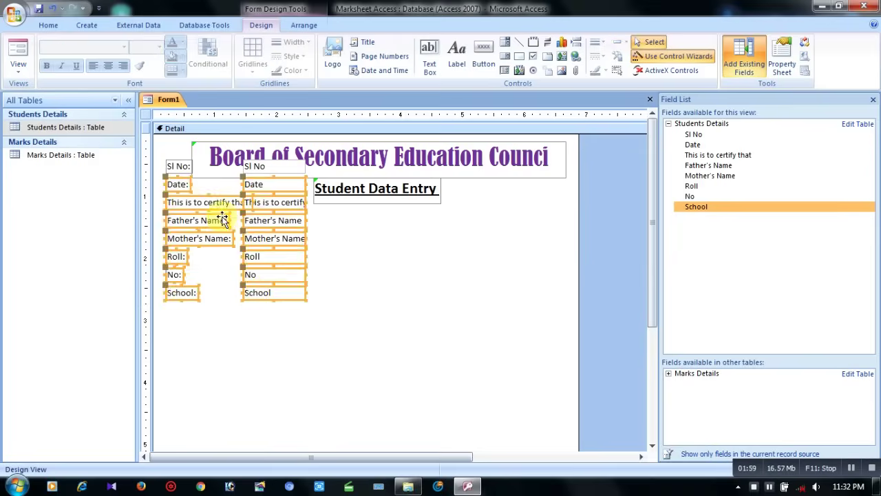
left_click_drag(222, 220, 222, 262)
left_click_drag(365, 261, 368, 278)
left_click_drag(180, 236, 337, 225)
left_click_drag(180, 166, 188, 212)
left_click(344, 315)
right_click(48, 132)
left_click(71, 145)
Add a Photo field with the Attachment data type to the Students Details table
left_click(171, 224)
type("Photo")
key("Tab")
type("a")
left_click(361, 224)
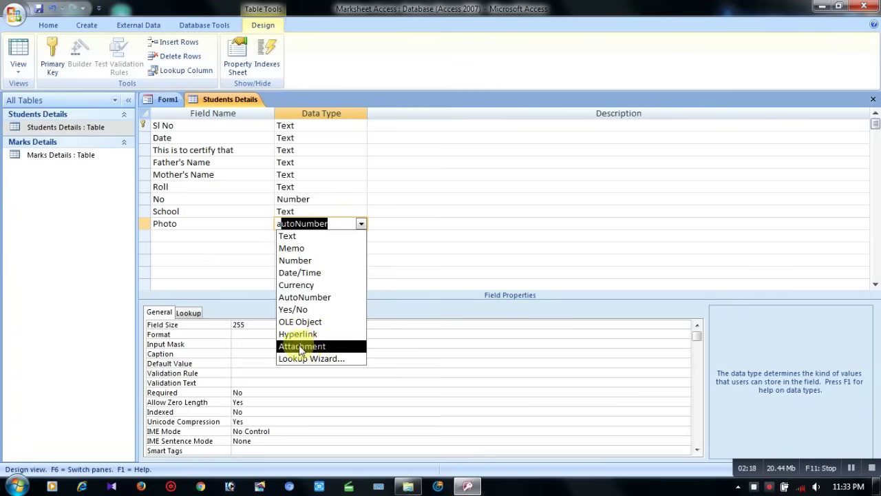
left_click(292, 346)
Place the Photo box on the form beside Date, delete its caption, and realign Date
left_click(167, 99)
left_click_drag(694, 217, 252, 177)
left_click_drag(538, 275, 570, 295)
left_click(431, 246)
key("Delete")
left_click_drag(500, 309, 491, 317)
left_click(410, 226)
left_click_drag(377, 226, 354, 226)
mouse_move(466, 225)
left_mouse_down()
mouse_move(413, 226)
mouse_move(490, 226)
left_mouse_up()
Move Sl No down and narrow it, then widen and align the certify and parent name boxes
left_click(282, 212)
mouse_move(252, 212)
left_mouse_down()
mouse_move(251, 230)
mouse_move(205, 230)
left_mouse_up()
left_click_drag(313, 230, 266, 229)
mouse_move(323, 245)
left_mouse_down()
mouse_move(291, 296)
mouse_move(379, 273)
left_mouse_up()
left_click_drag(246, 272, 269, 271)
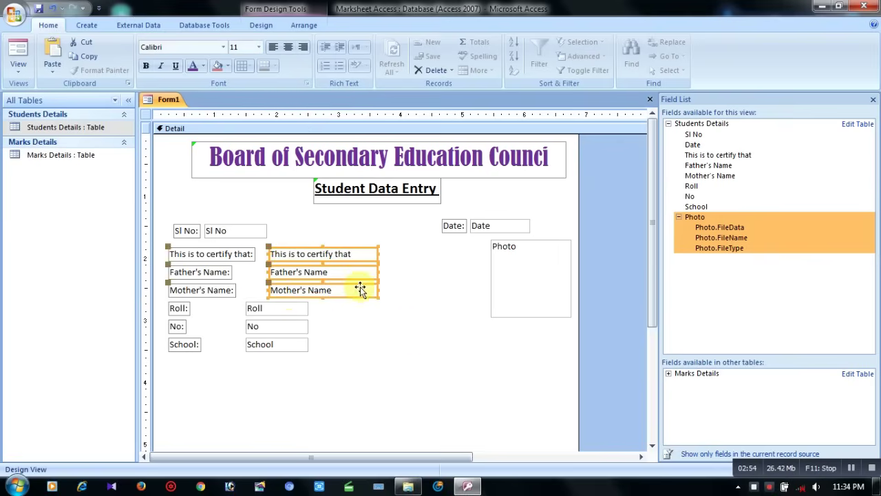
Put the Roll and No boxes on one row, then reposition School and widen its box
left_click(247, 308)
left_click_drag(247, 301, 194, 301)
mouse_move(321, 303)
left_mouse_down()
mouse_move(236, 340)
mouse_move(201, 333)
left_mouse_up()
left_click(337, 344)
mouse_move(255, 328)
left_mouse_down()
mouse_move(232, 328)
mouse_move(274, 311)
left_mouse_up()
mouse_move(276, 348)
left_mouse_down()
mouse_move(271, 335)
mouse_move(295, 331)
left_mouse_up()
left_click_drag(208, 329, 209, 334)
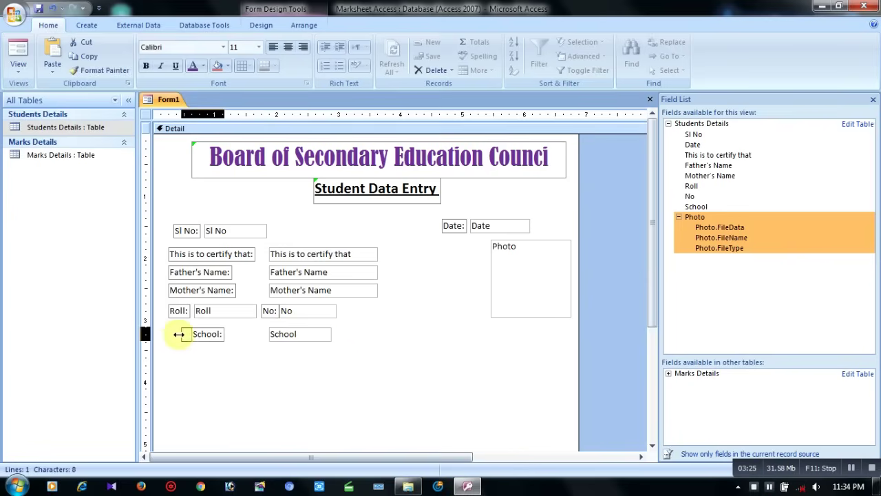
left_click_drag(269, 334, 230, 333)
left_click(207, 334)
Pad the School, Father's Name and Mother's Name labels with spaces so their colons line up
left_click(218, 334)
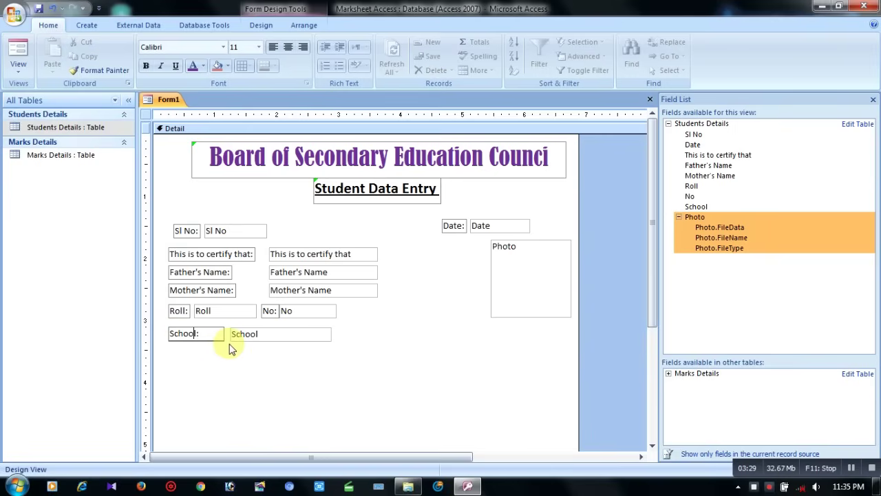
left_click(206, 271)
left_click(230, 272)
key("shift+Tab")
key("F4")
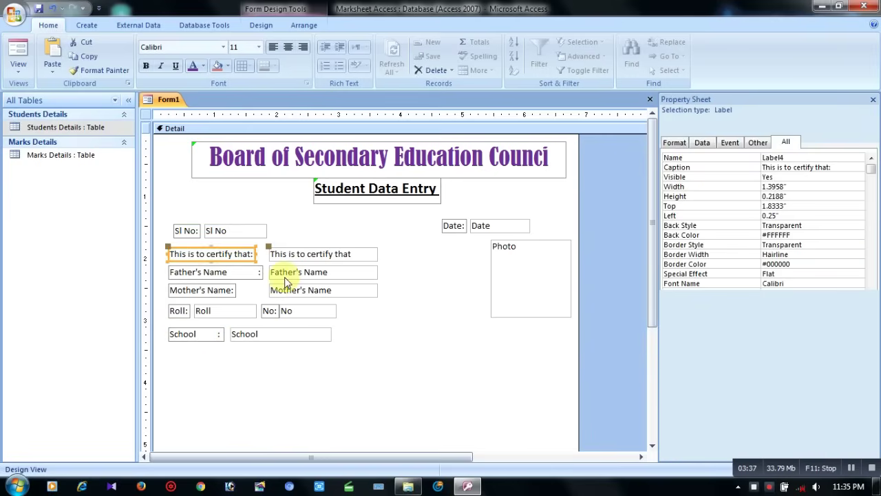
left_click(230, 290)
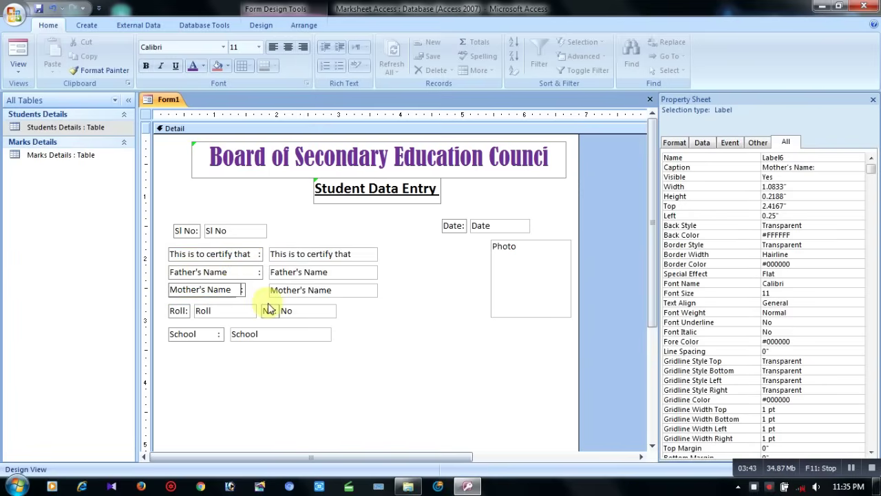
left_click(186, 231)
Make the Sl No, certify, Father's Name, Mother's Name and Roll labels bold
left_click(210, 254, "shift")
left_click(199, 272, "shift")
left_click(200, 289, "shift")
left_click(178, 310, "shift")
left_click(182, 334, "shift")
left_click(258, 47)
left_click(145, 65)
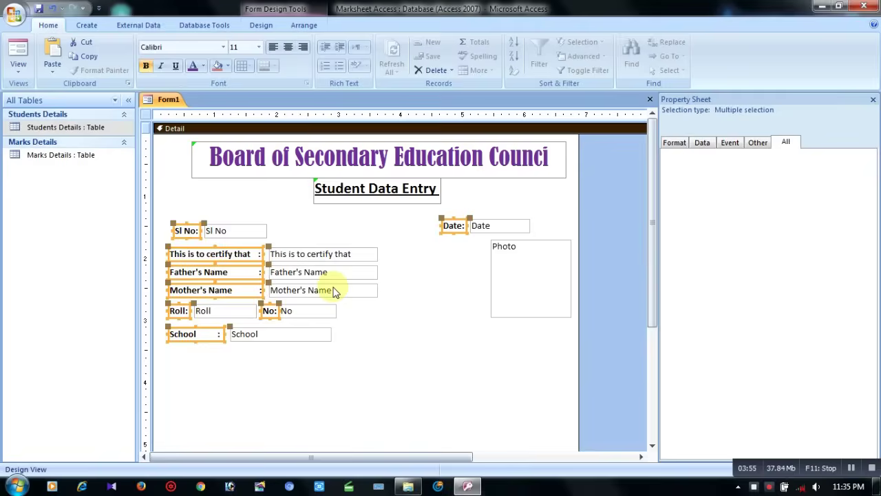
Italicize all the field labels, including Date and School
left_click(200, 290, "shift")
left_click(177, 310, "shift")
left_click(270, 311, "shift")
left_click(182, 334, "shift")
left_click(453, 225, "shift")
left_click(160, 66)
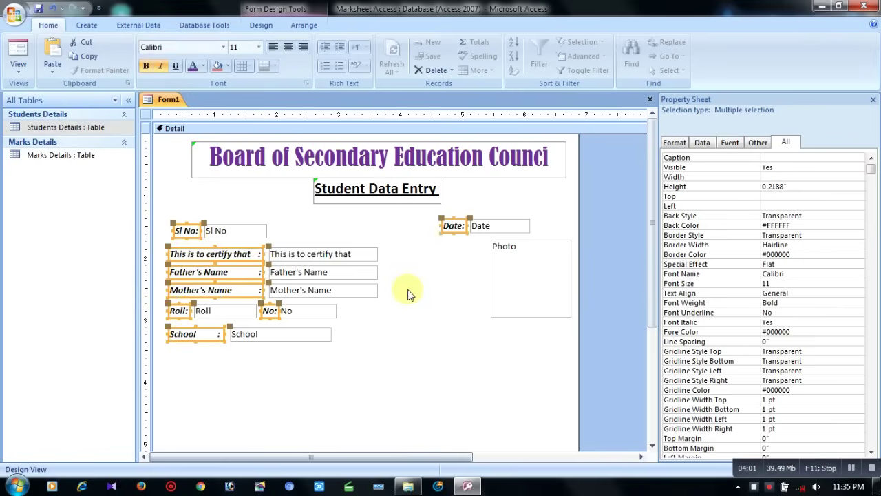
left_click(402, 321)
left_click(173, 232)
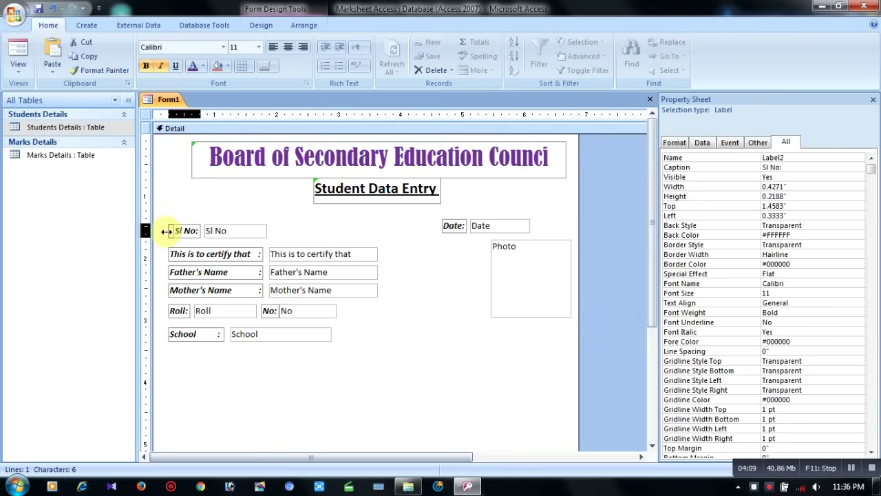
left_click(427, 289)
Insert the Marks Details table below the student fields as a subform using the SubForm Wizard
left_click_drag(491, 317, 473, 330)
left_click(392, 366)
scroll(392, 365, "down", 1)
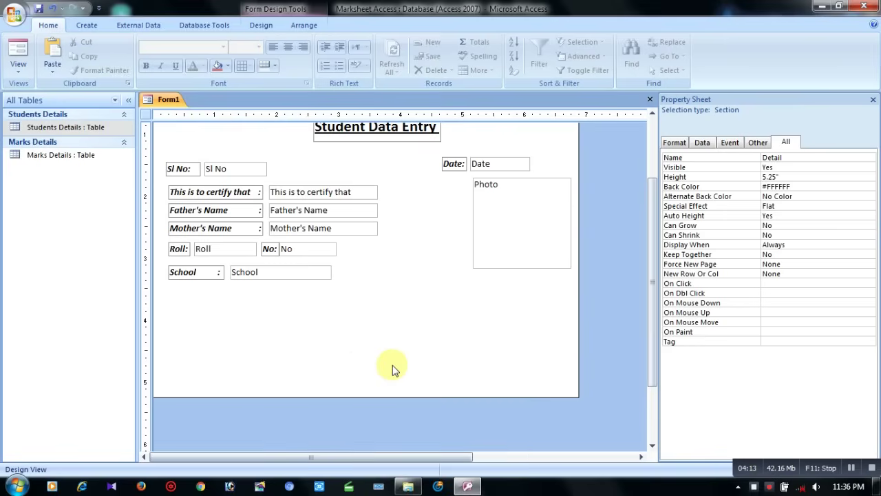
left_click_drag(78, 154, 167, 294)
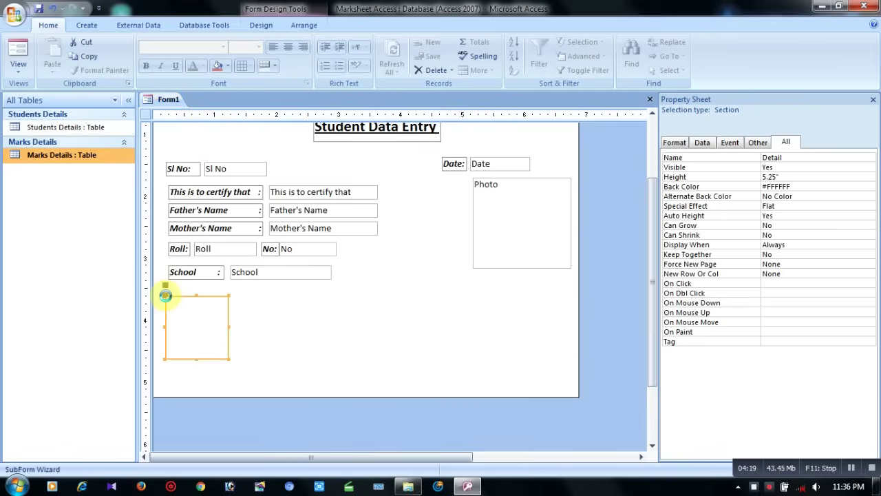
left_click(509, 294)
left_click(561, 294)
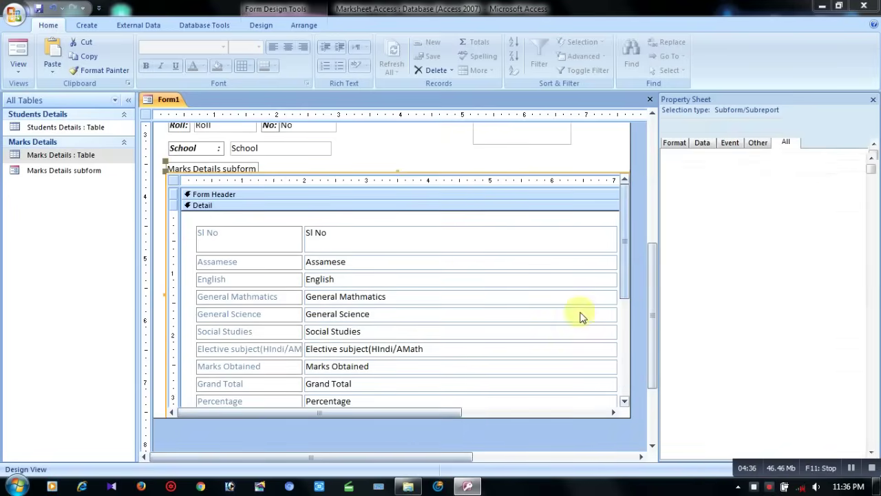
Resize the Marks Details subform to about 1 inch tall and fit it across the form
left_click(159, 425)
left_click(361, 421)
mouse_move(399, 422)
left_mouse_down()
mouse_move(379, 238)
mouse_move(385, 261)
left_mouse_up()
left_click_drag(442, 457, 503, 456)
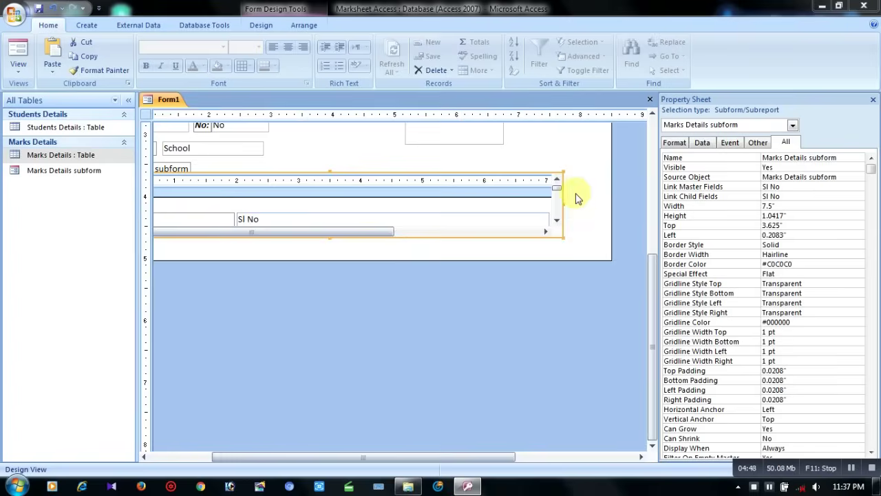
left_click_drag(576, 200, 597, 200)
left_click_drag(366, 456, 315, 457)
Colour the form's Detail background sky blue and save the form as 'Student Entry Form'
right_click(561, 195)
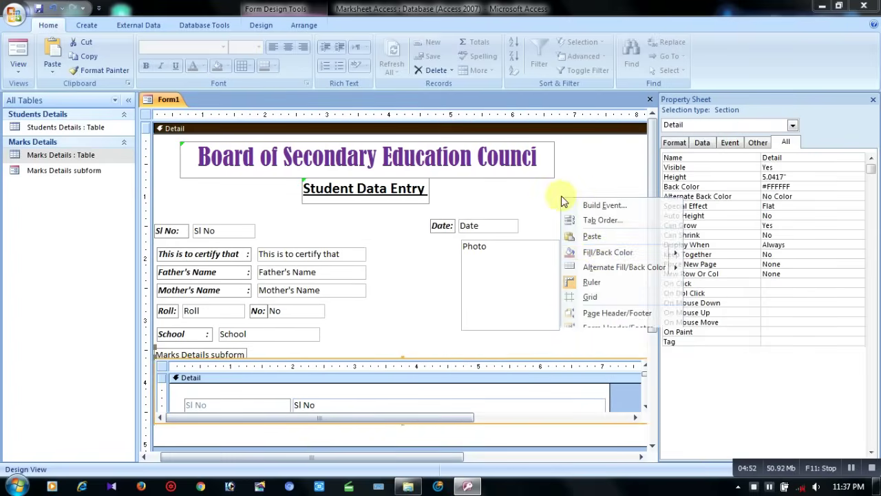
left_click(759, 343)
left_click(873, 100)
left_click(873, 100)
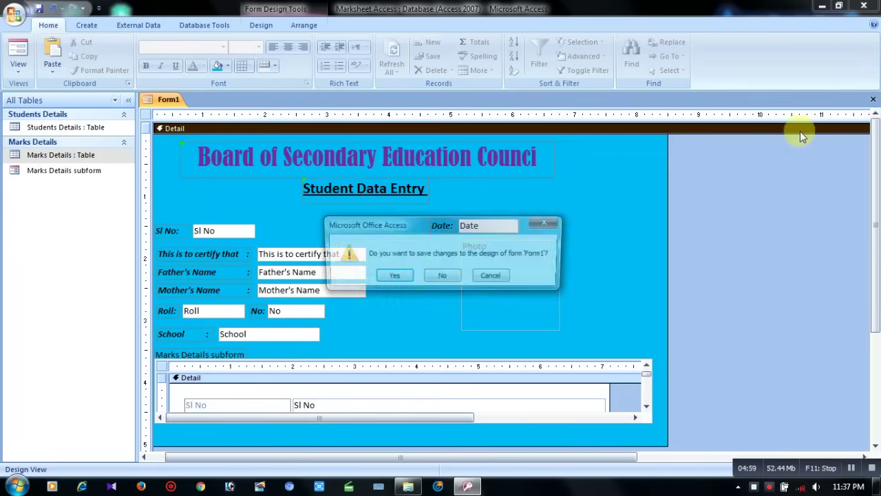
left_click(393, 273)
key("BackSpace")
type("Student Entry Form")
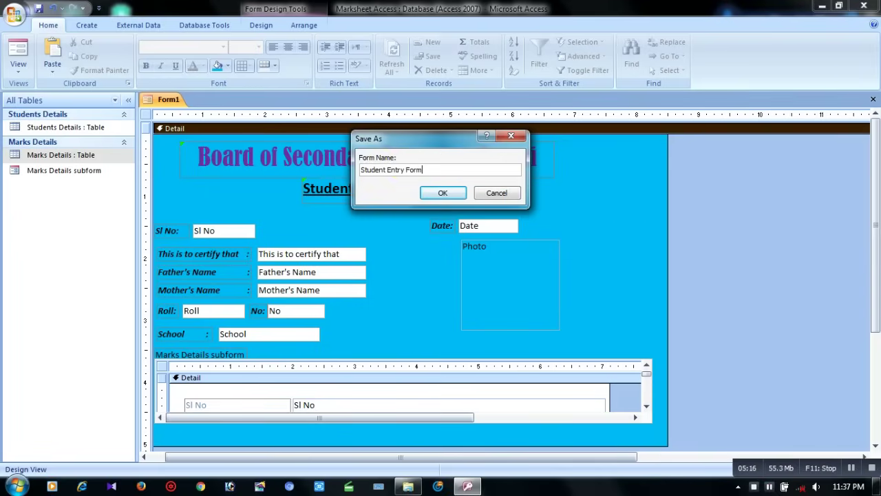
key("Return")
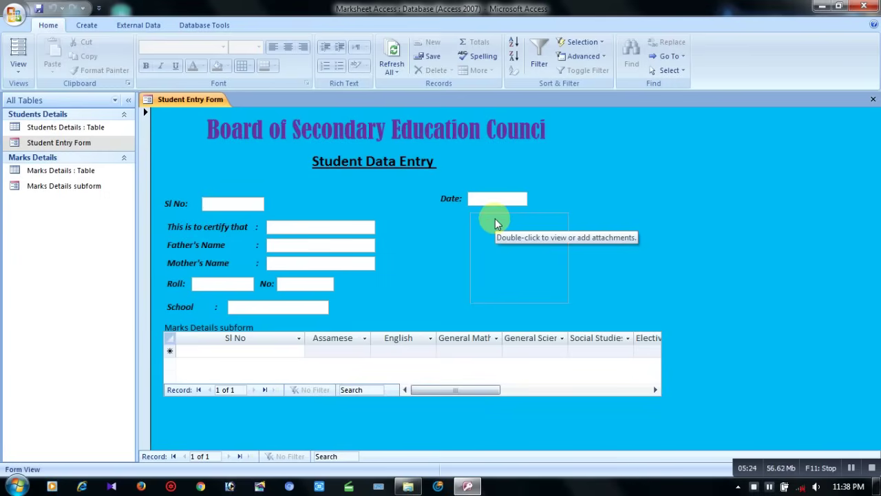
Minimize the ribbon, switch Student Entry Form to Design View, then close it, saving changes
right_click(670, 20)
left_click(728, 57)
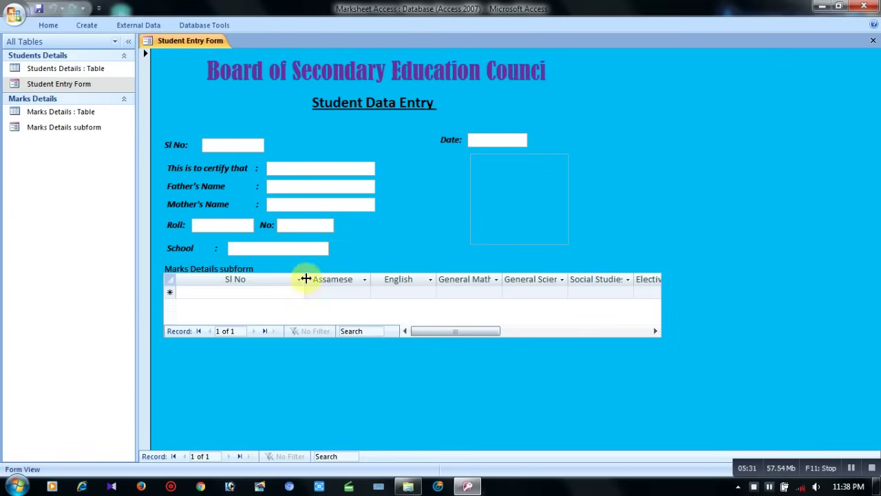
right_click(631, 120)
left_click(664, 153)
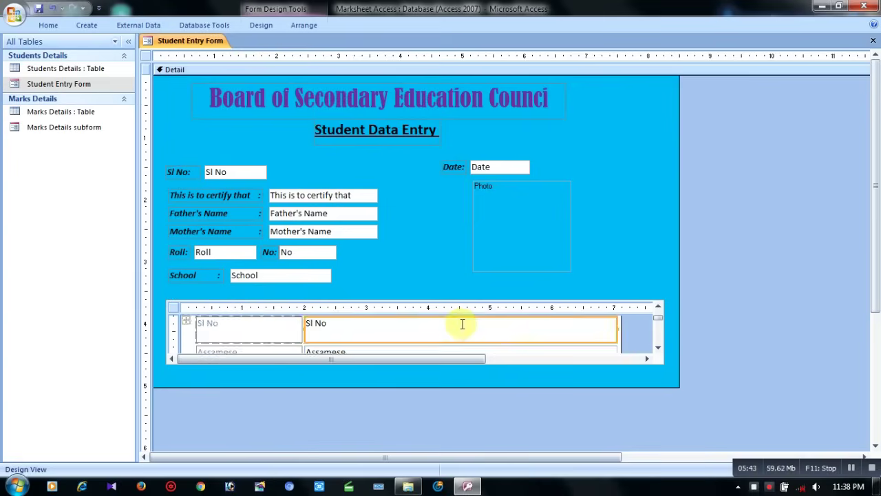
left_click(873, 41)
left_click(383, 239)
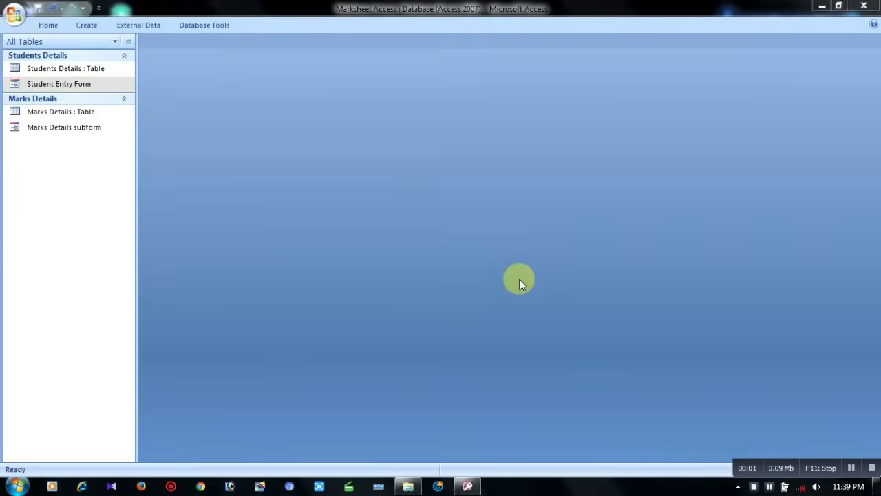
Open Student Entry Form from the Navigation Pane in Form View
double_click(73, 84)
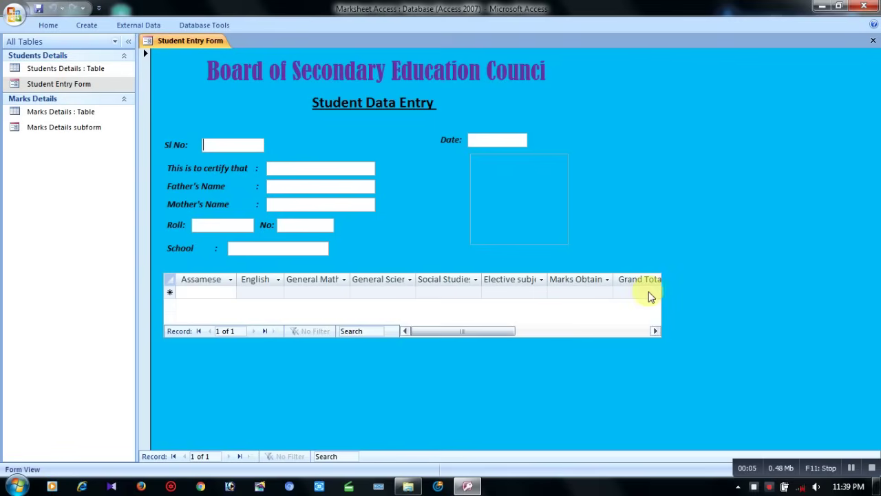